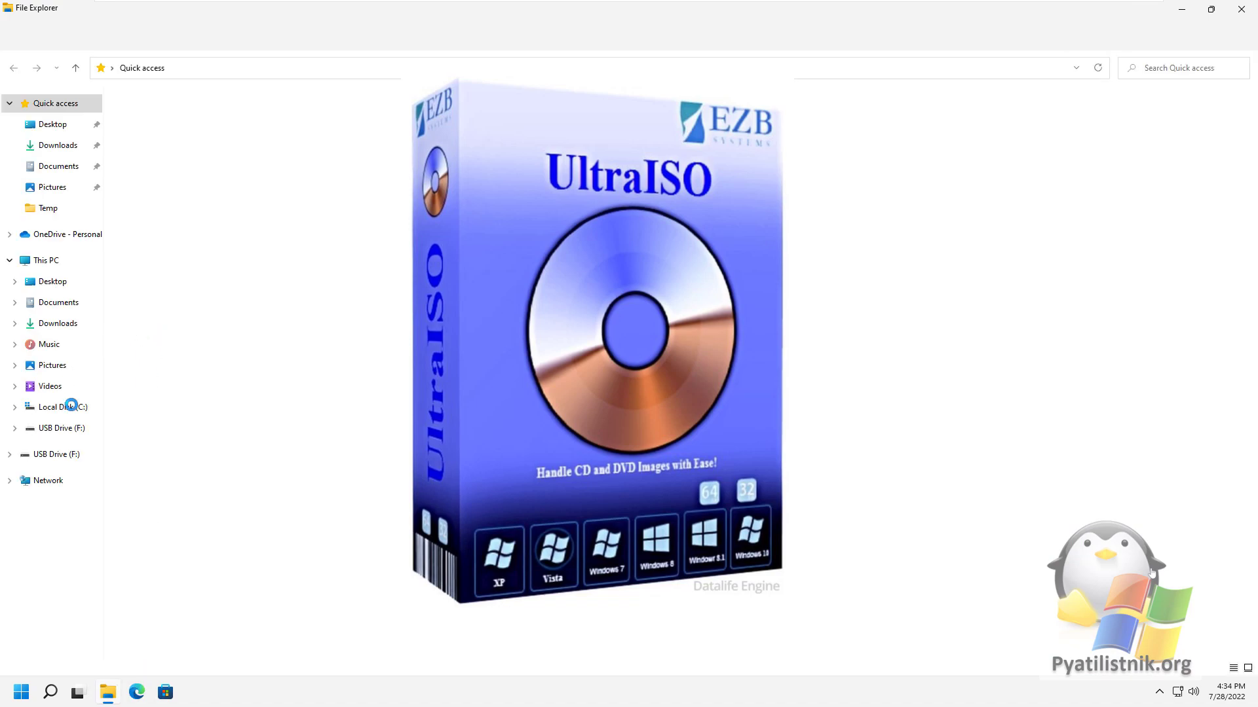
- Locate the Windows Server 2022 ISO inside C:\Temp in File Explorer
click(70, 408)
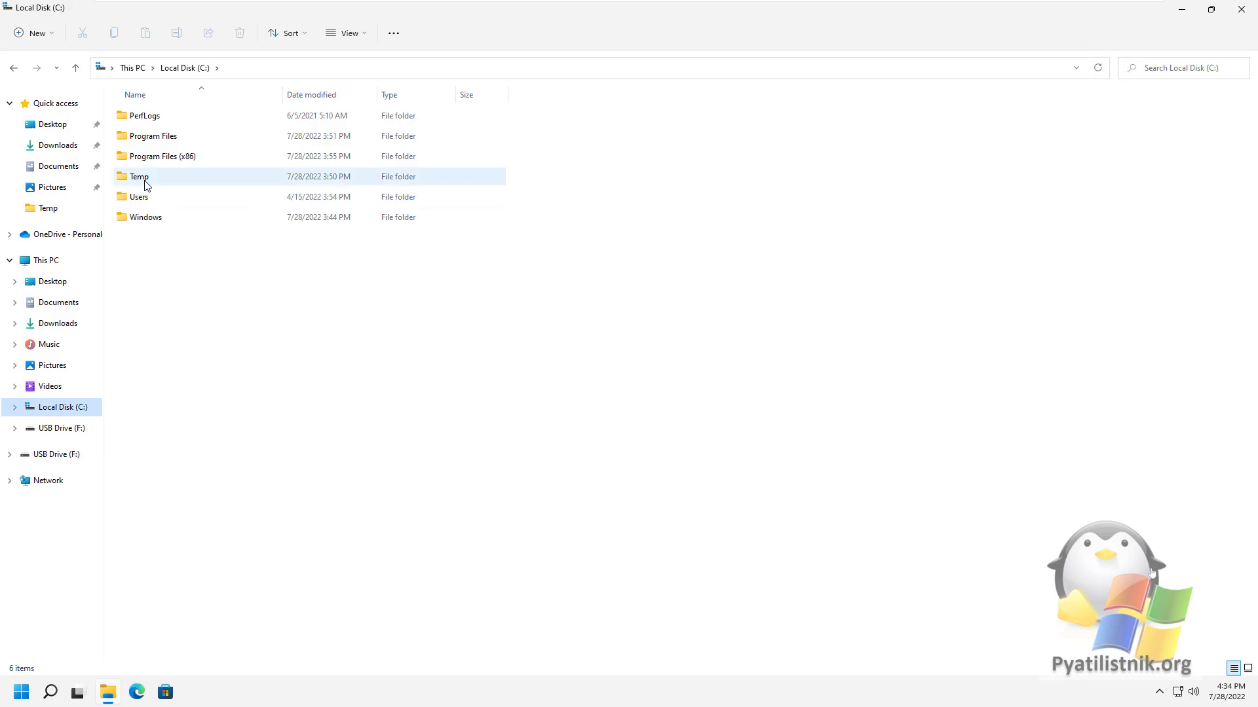
double_click(147, 183)
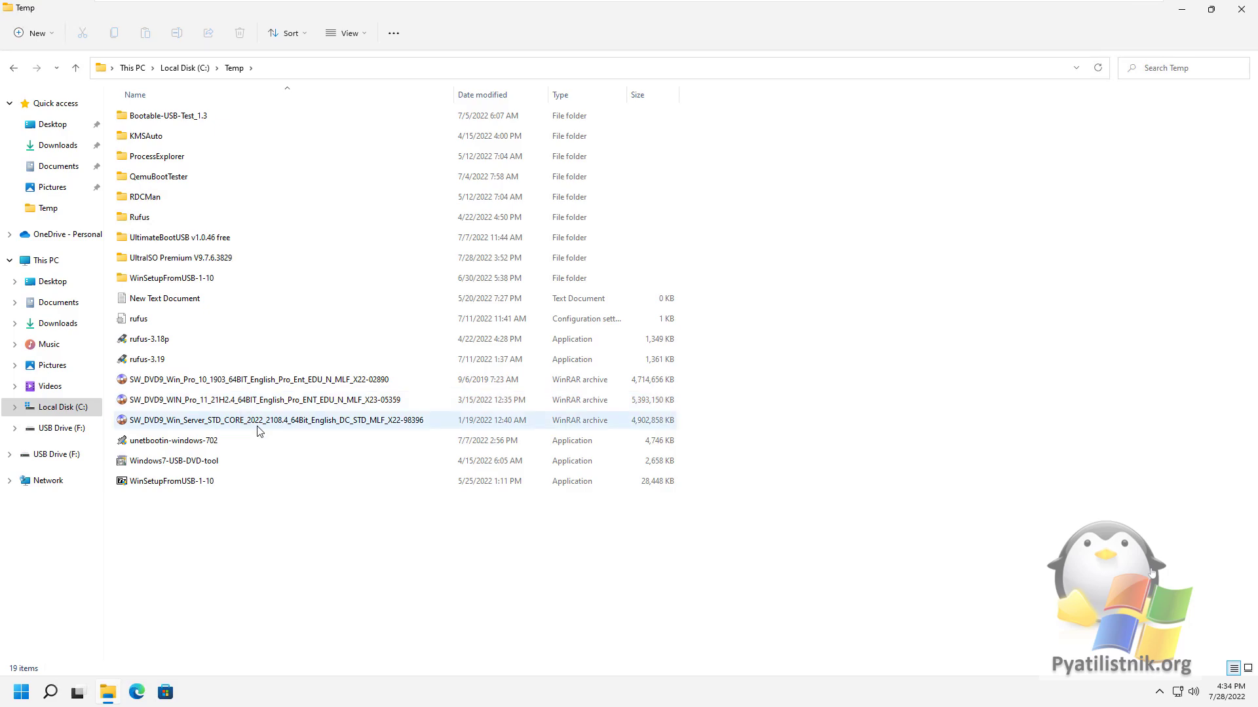
click(259, 431)
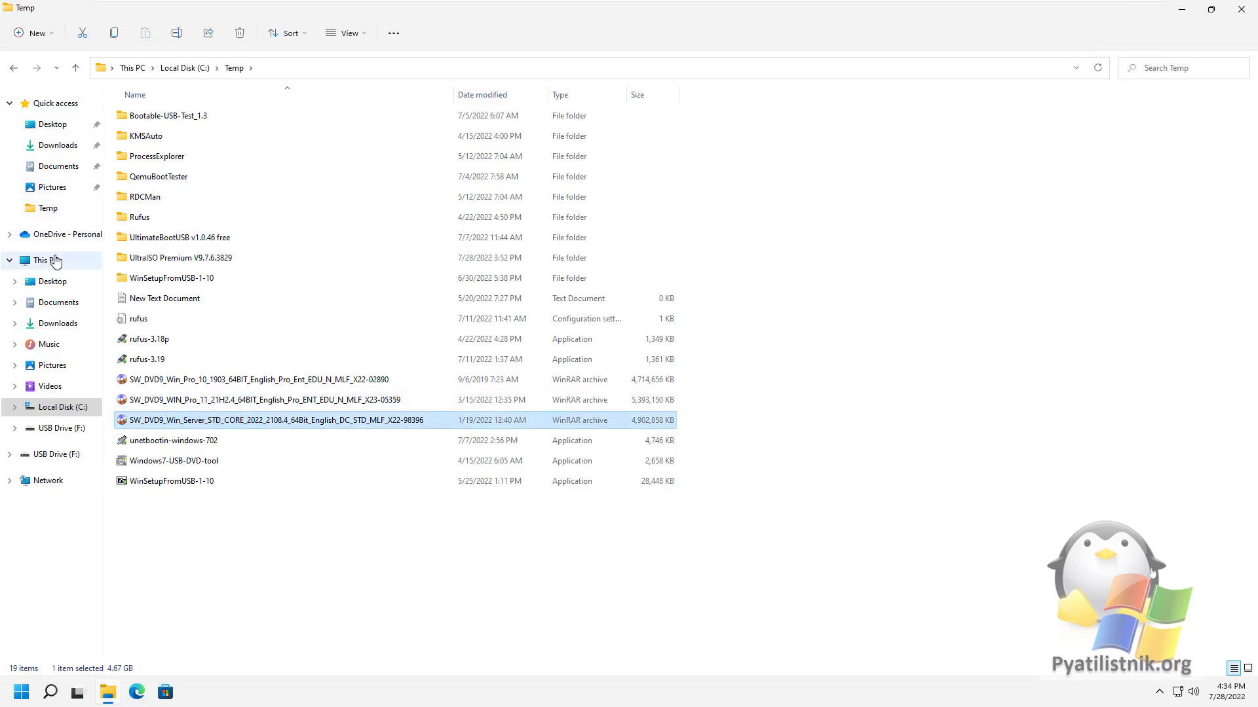
- Show This PC and select the USB Drive (F:) as the intended target
click(55, 262)
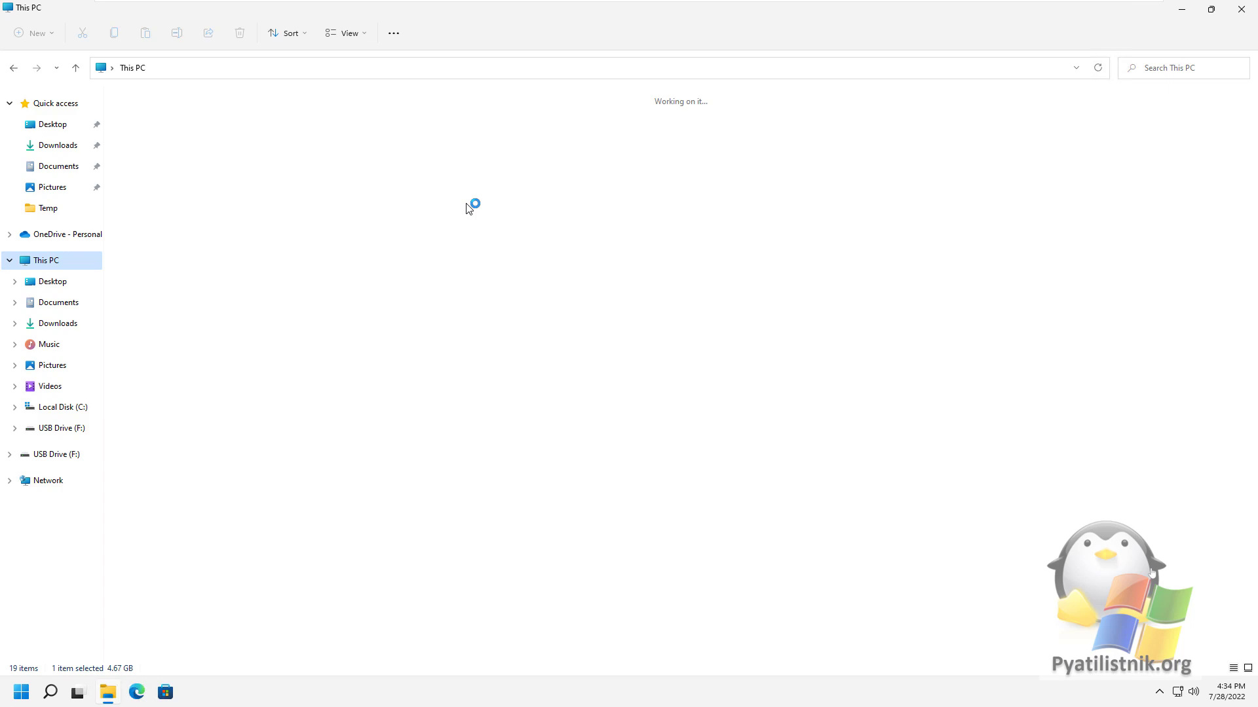
click(518, 173)
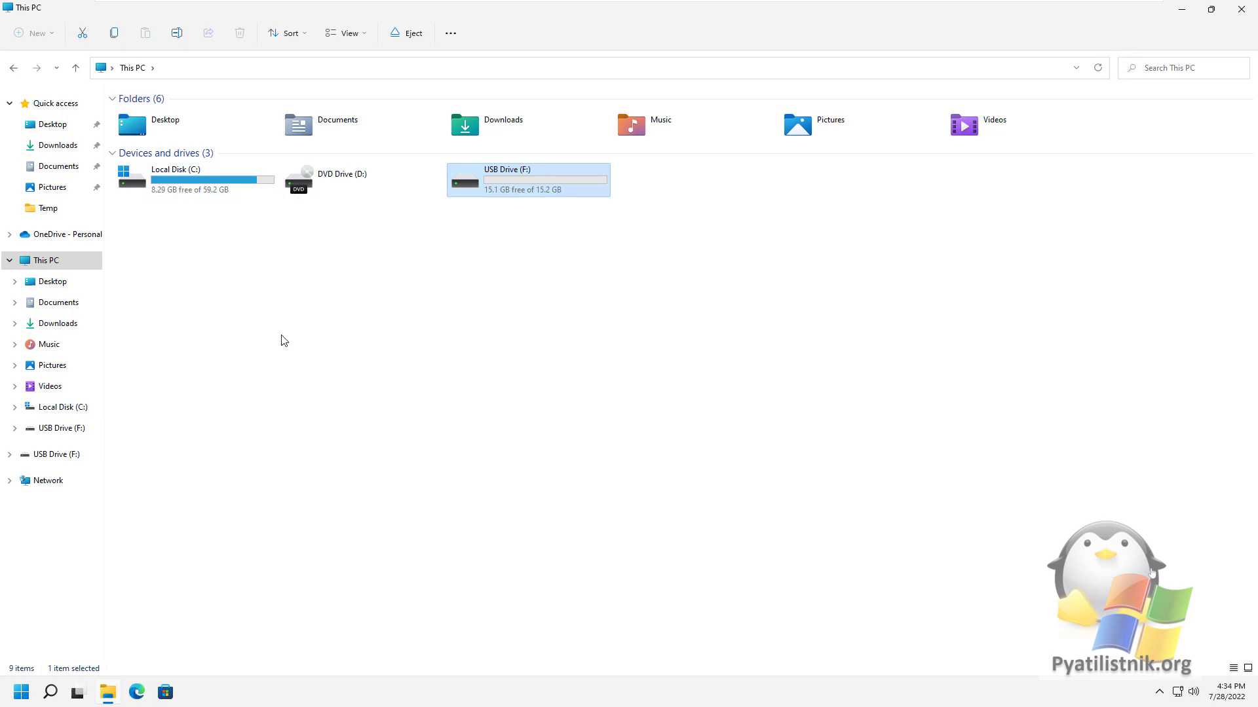
- Minimize Explorer, launch UltraISO from the desktop shortcut and maximize it
click(1183, 17)
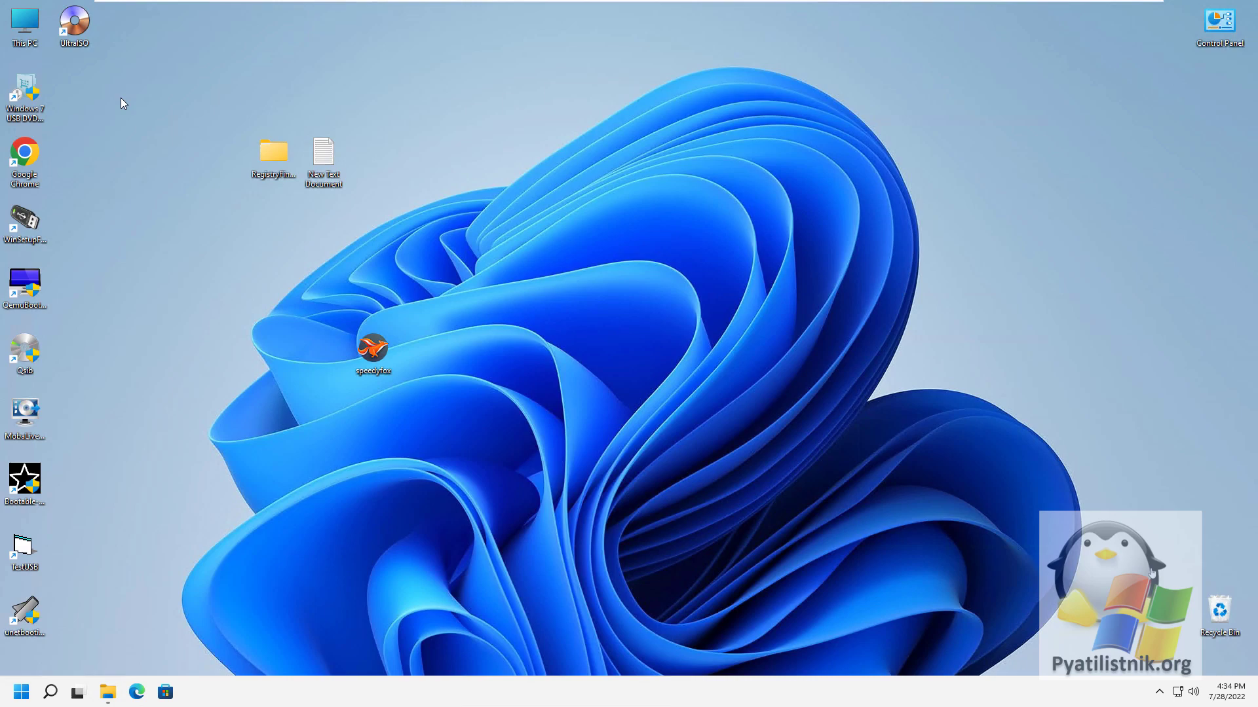
click(76, 26)
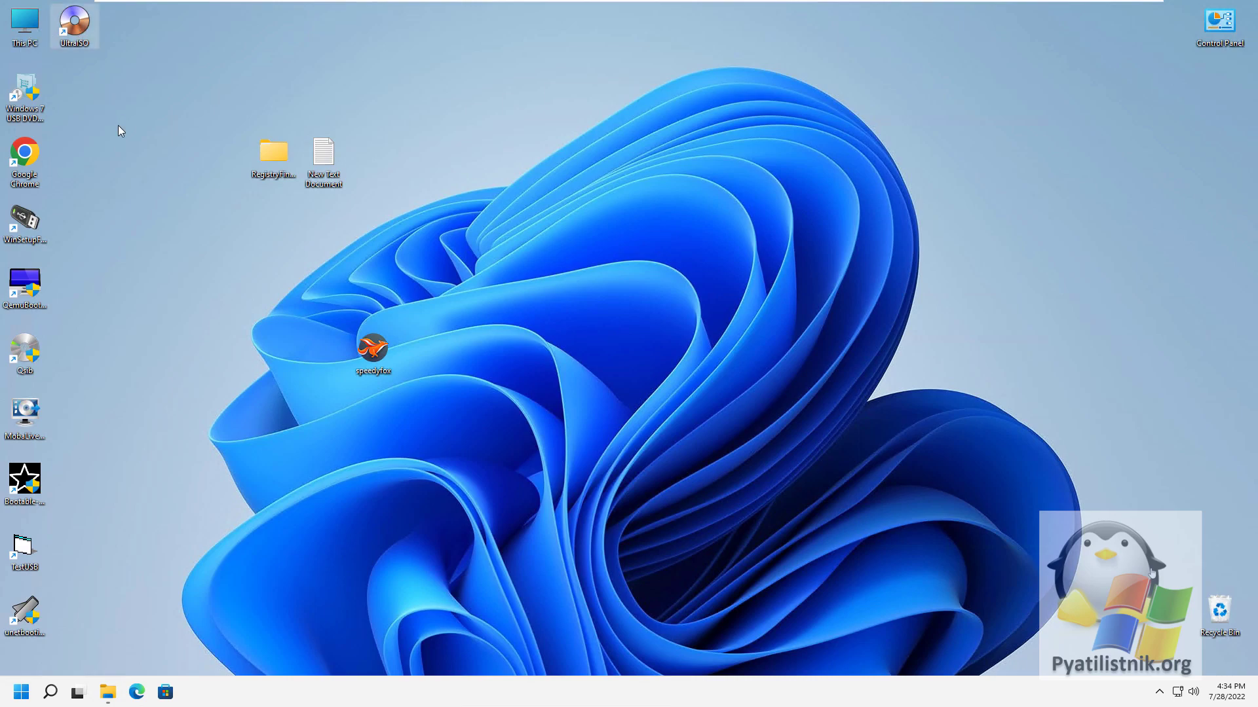
key(Return)
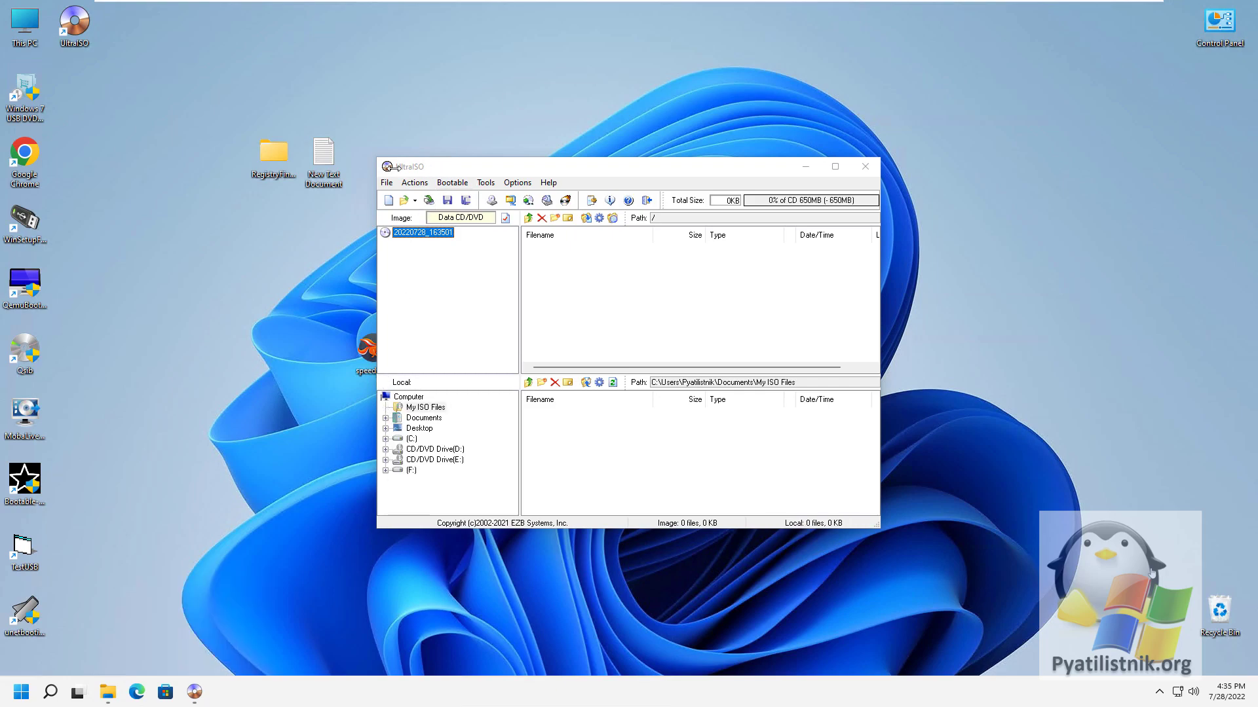
click(731, 164)
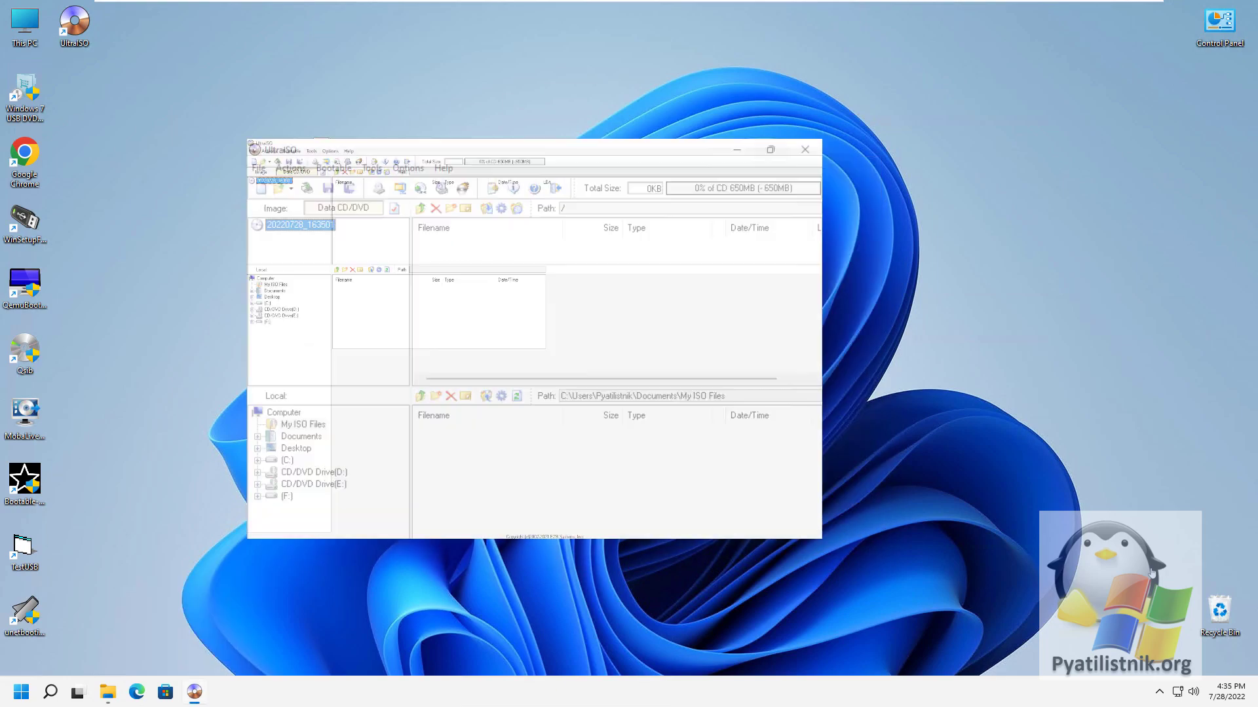
- Use File > Open to browse to C:\Temp and select the Windows Server 2022 ISO
click(10, 20)
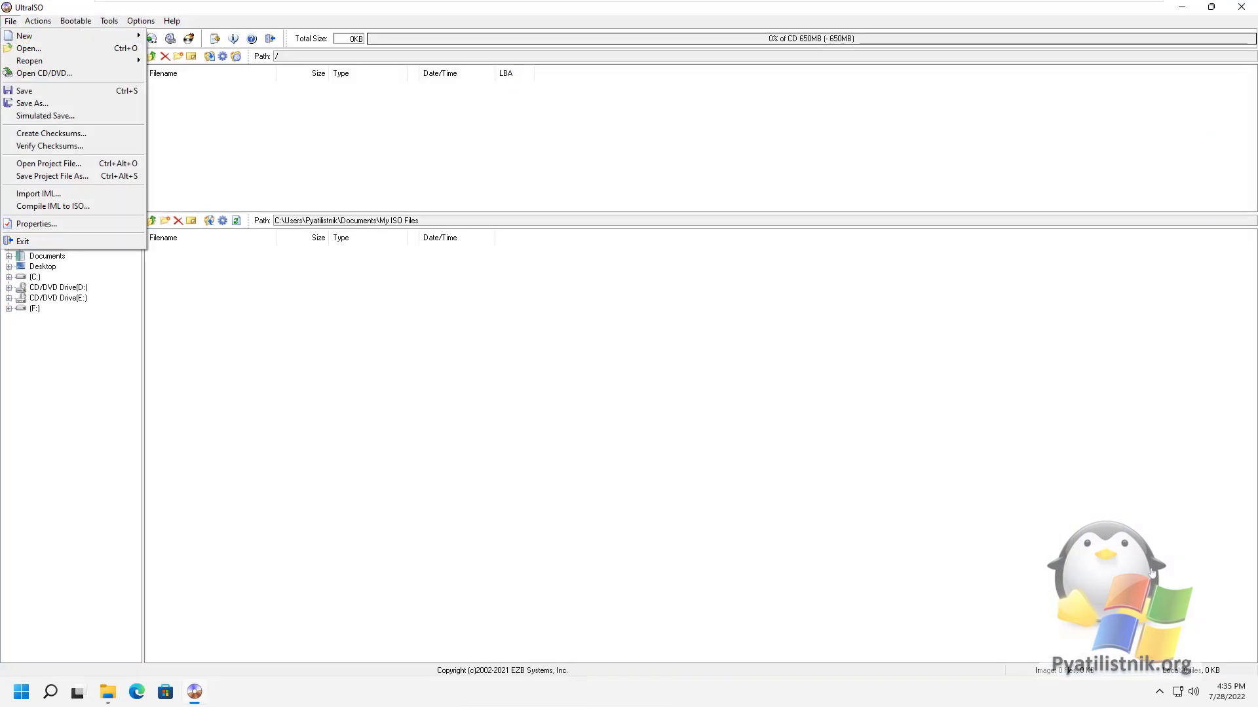
click(29, 48)
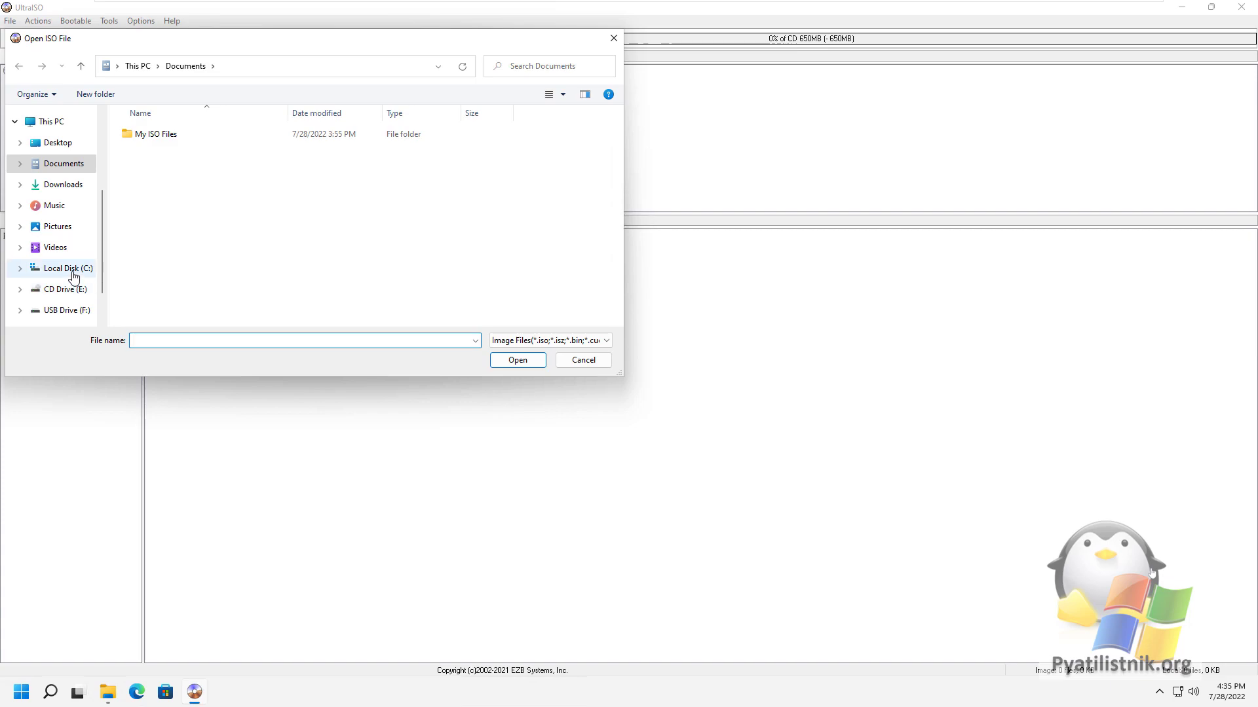
click(70, 268)
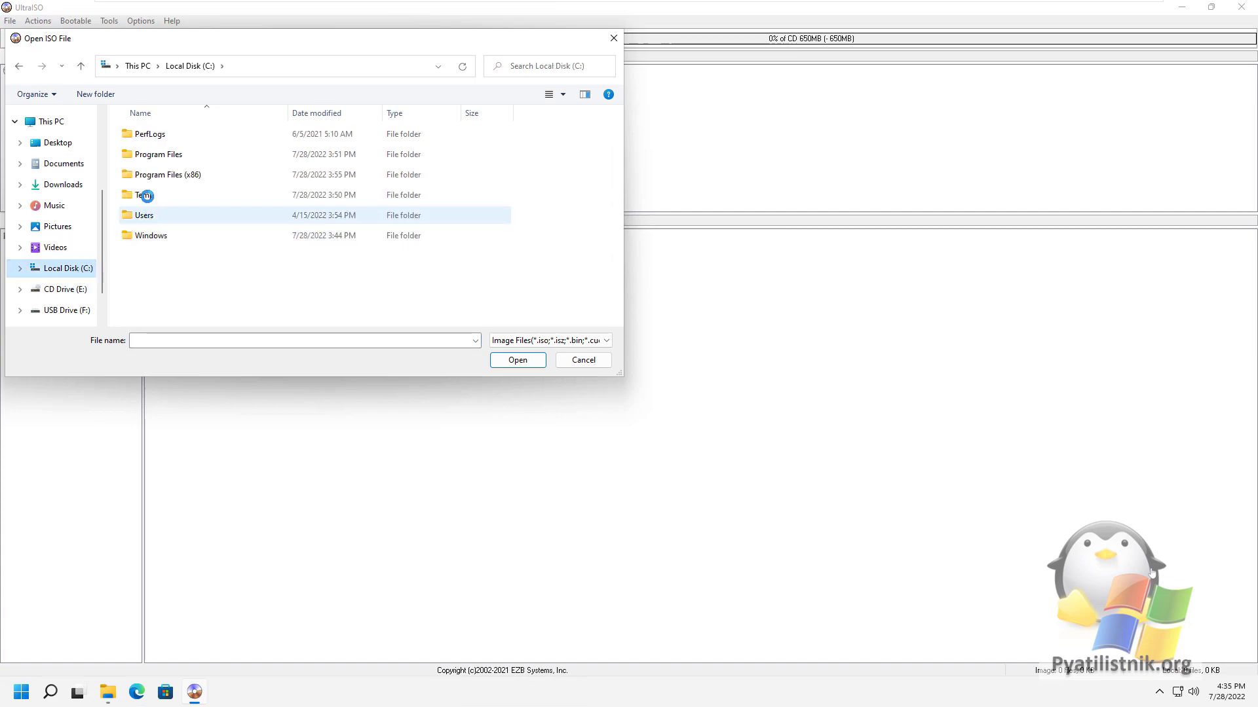
double_click(146, 195)
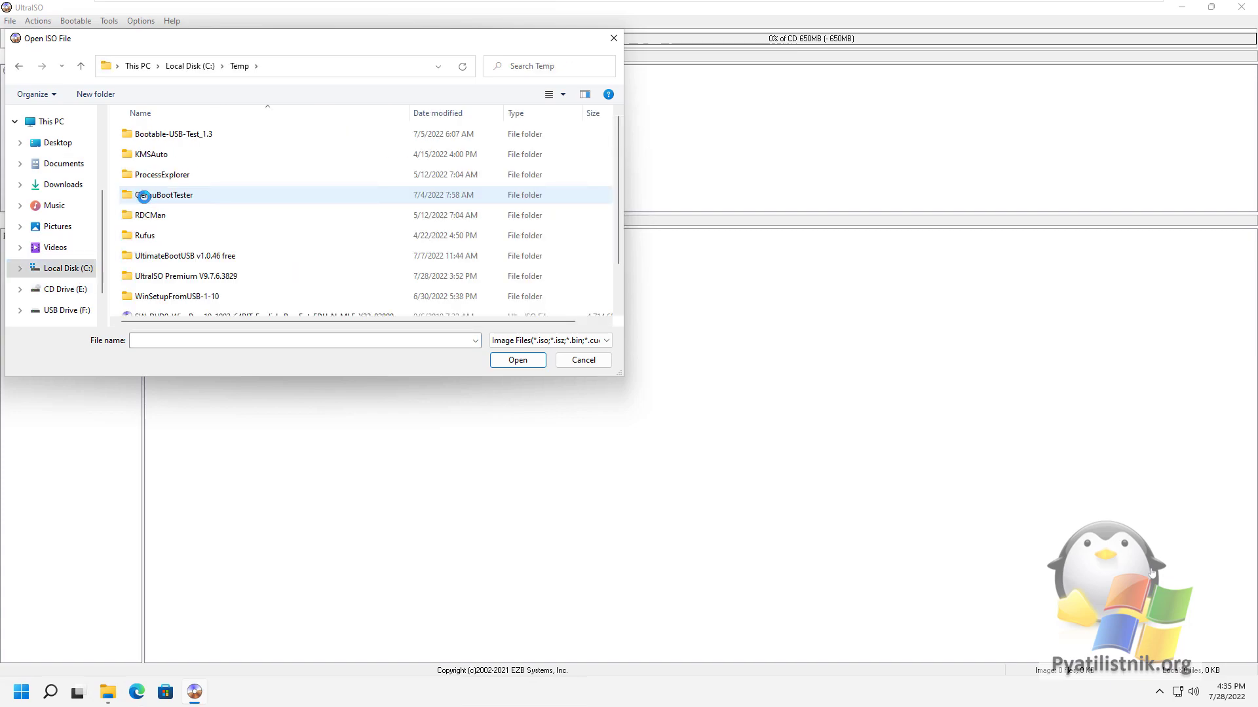
scroll(205, 275, down, 1)
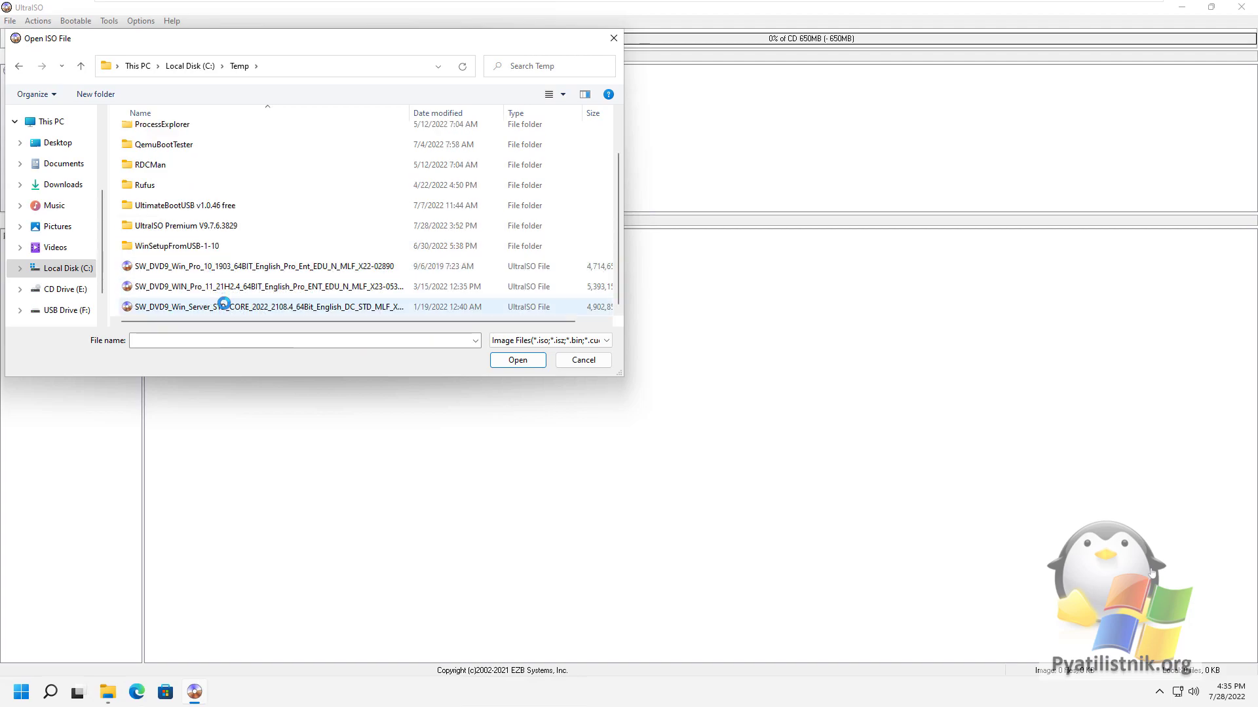
click(224, 306)
- Load the ISO and start Bootable > Write Disk Image, granting administrator rights
click(516, 359)
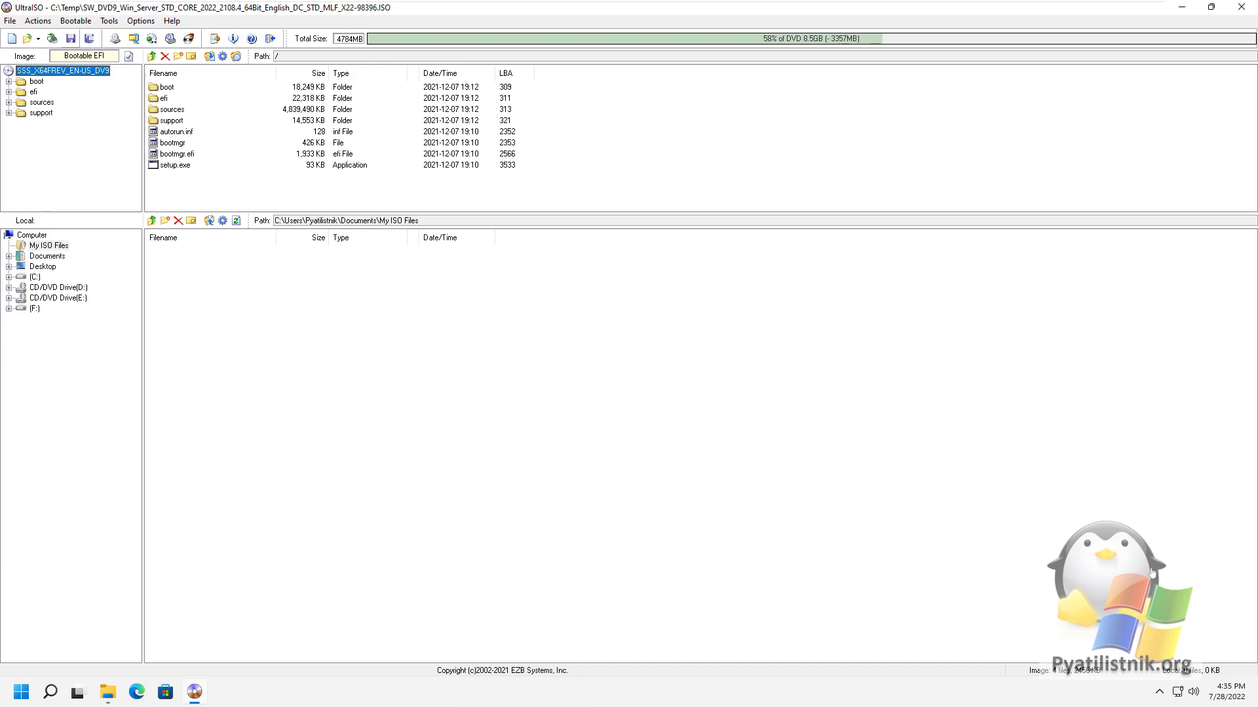
click(77, 23)
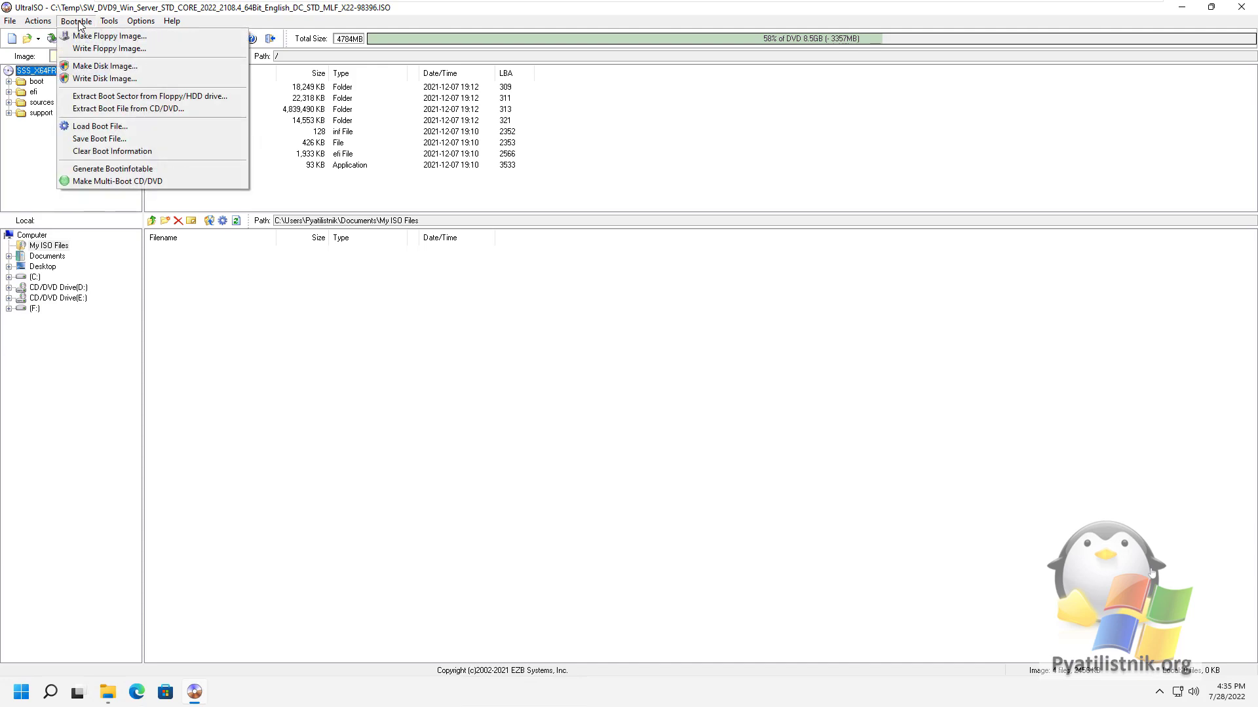
click(97, 83)
click(551, 454)
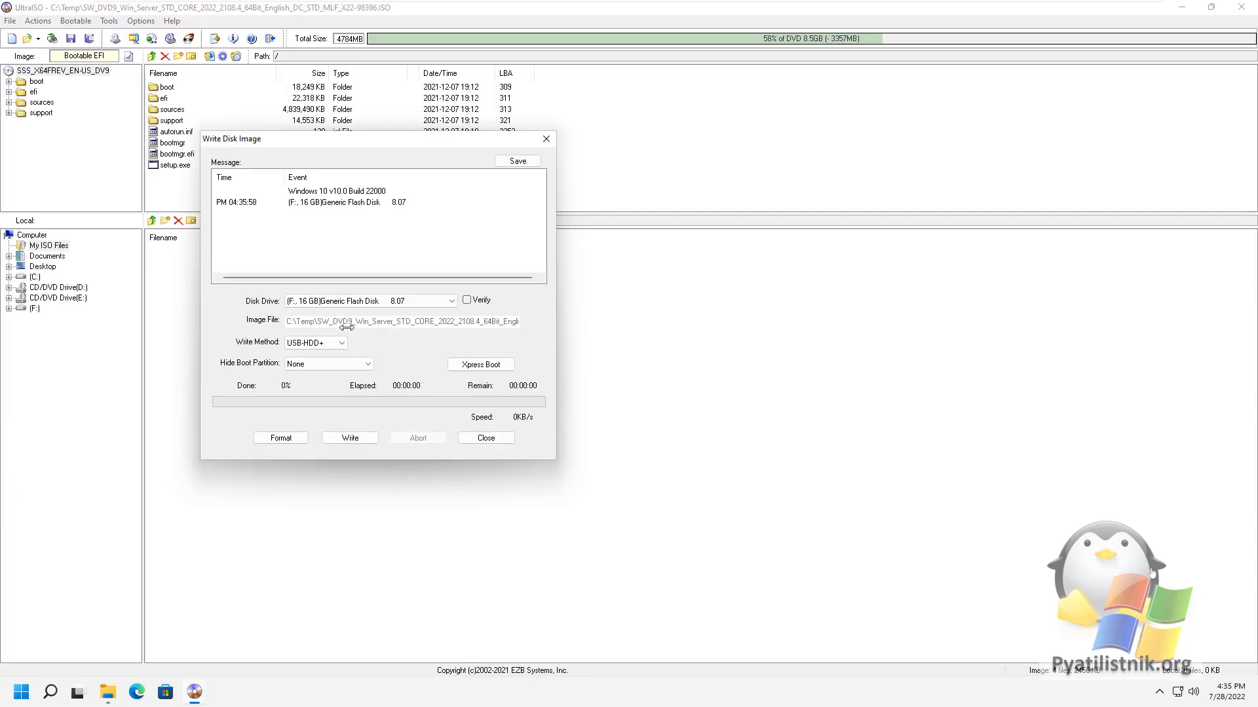
- Keep the 16 GB flash drive F:, USB-HDD+ write method and Hide Boot Partition None
click(349, 301)
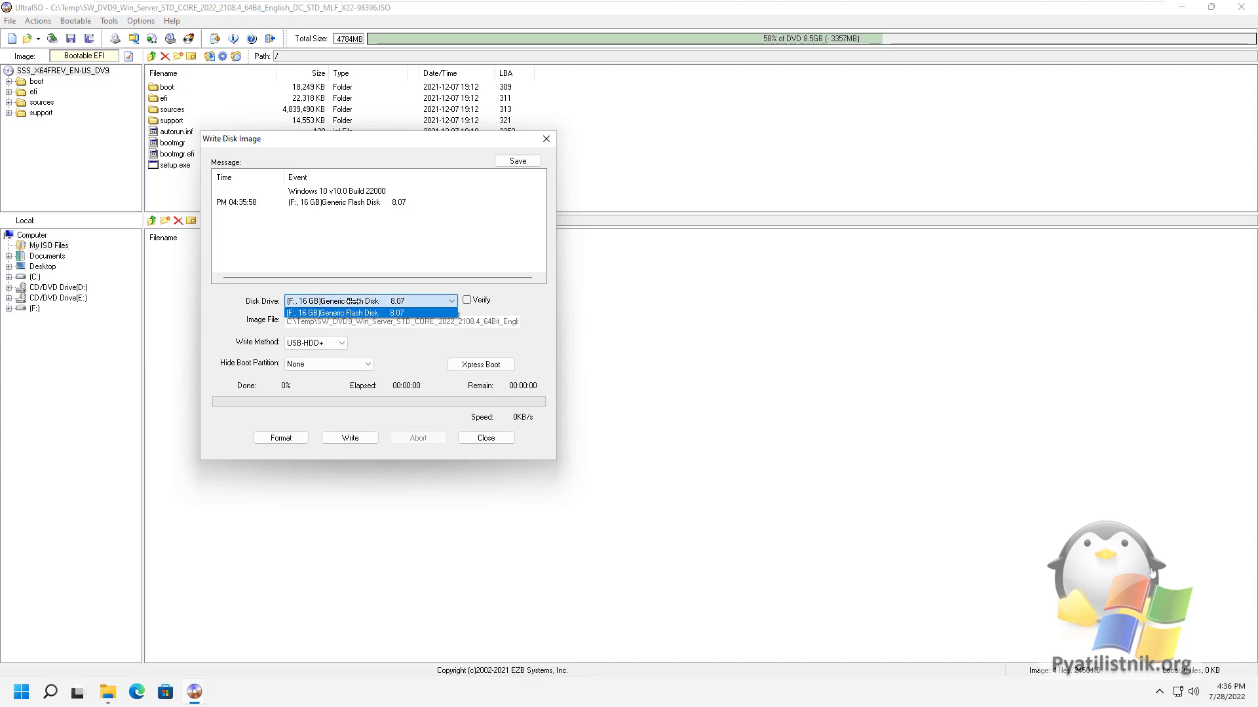
click(344, 312)
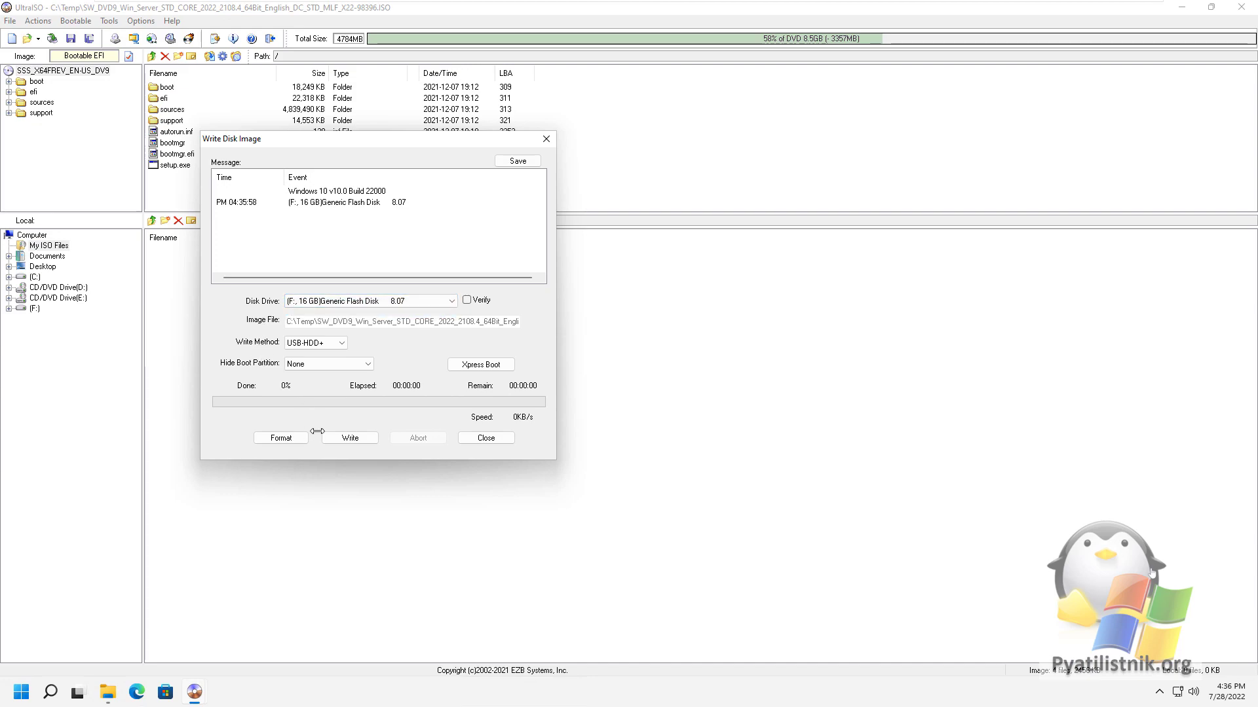
click(322, 343)
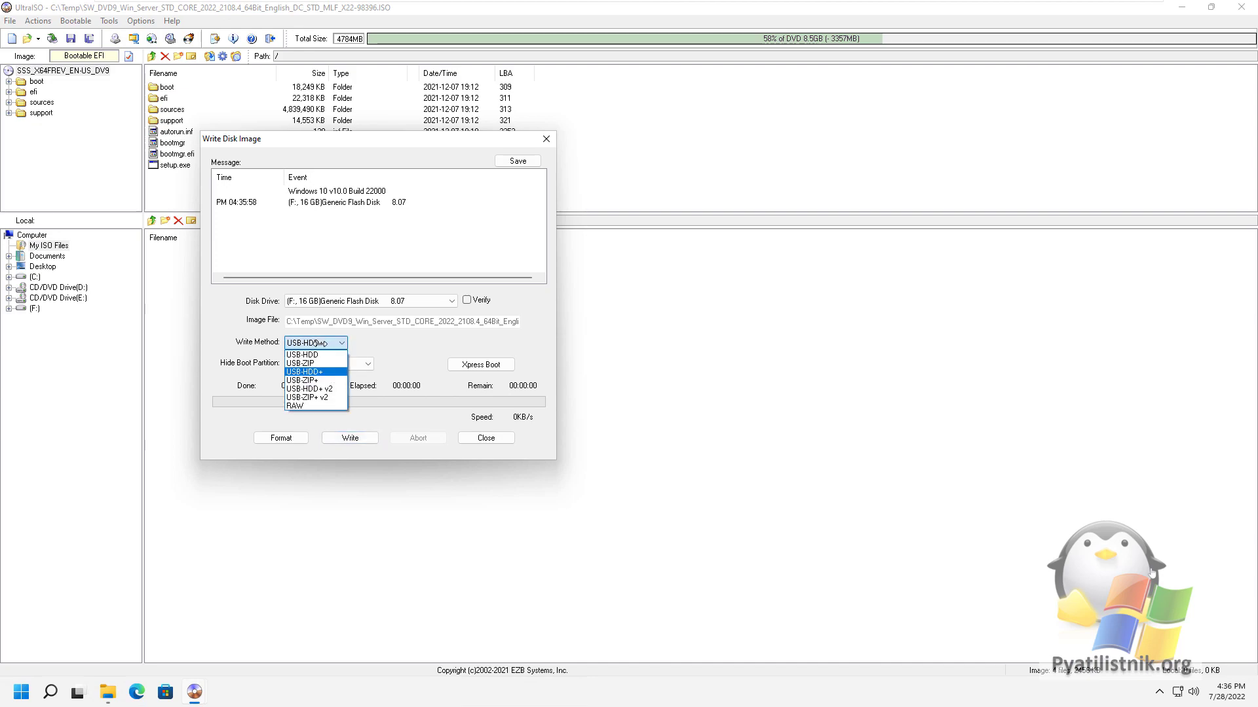
click(321, 344)
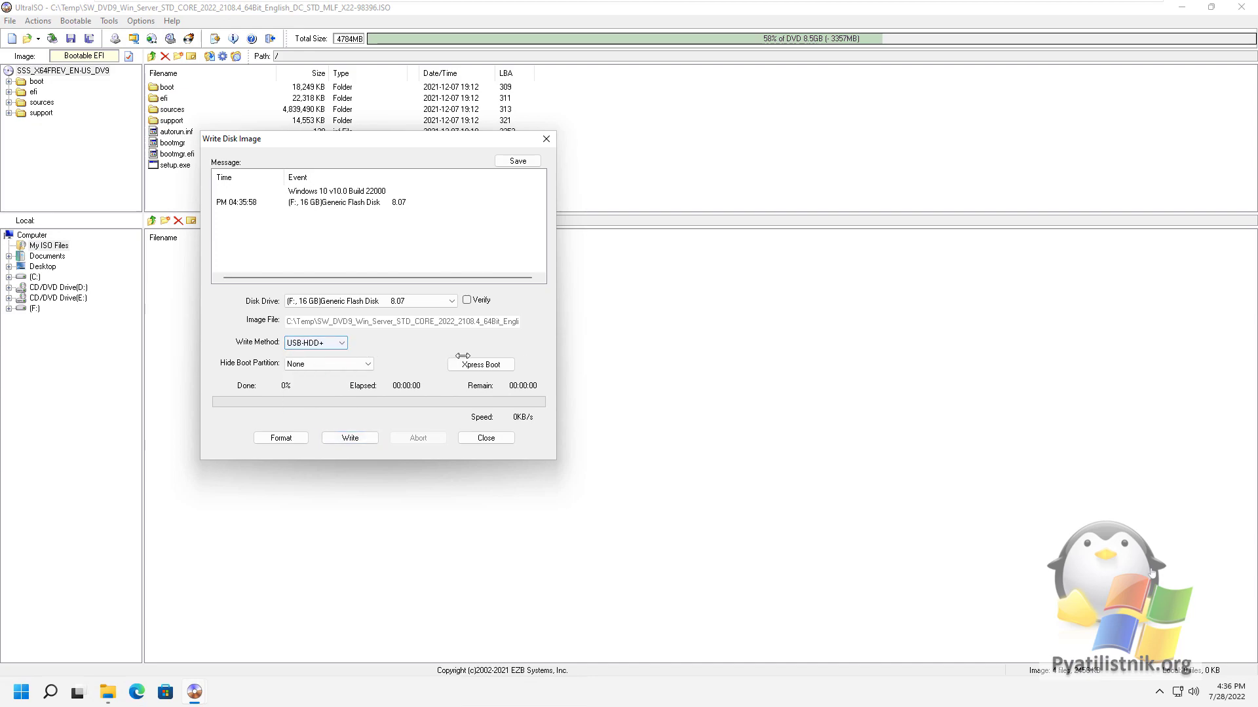
click(320, 364)
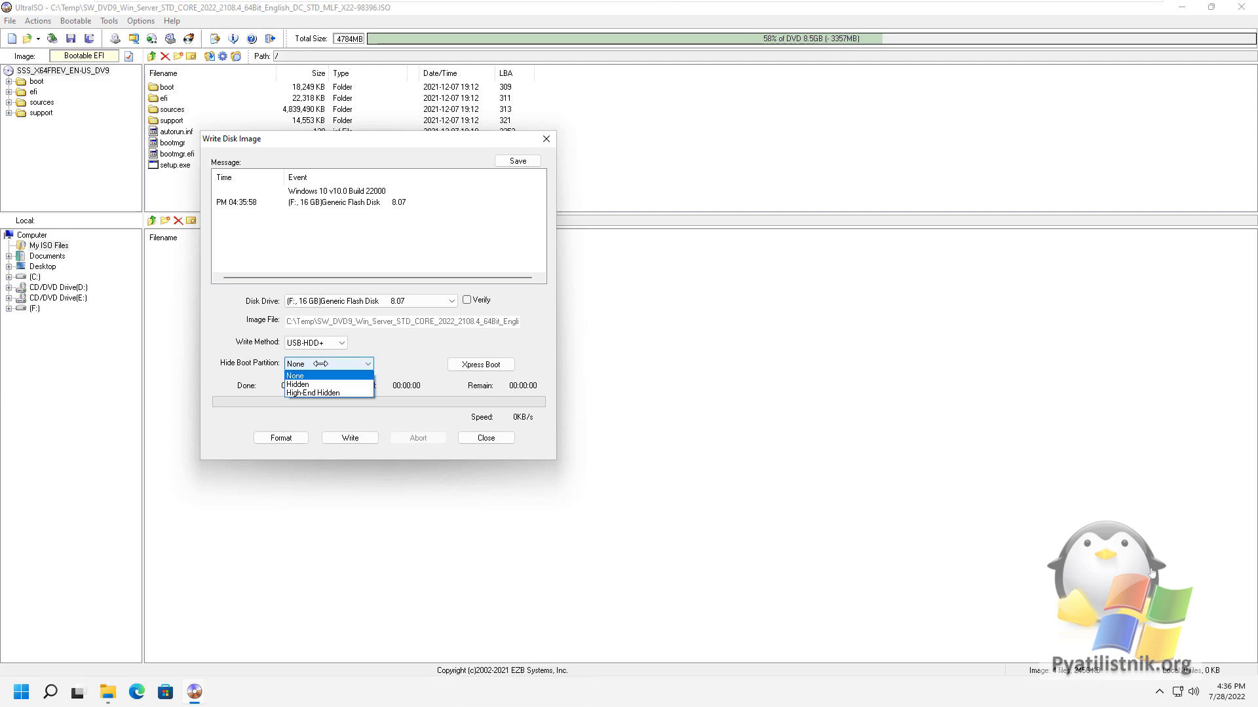
click(320, 364)
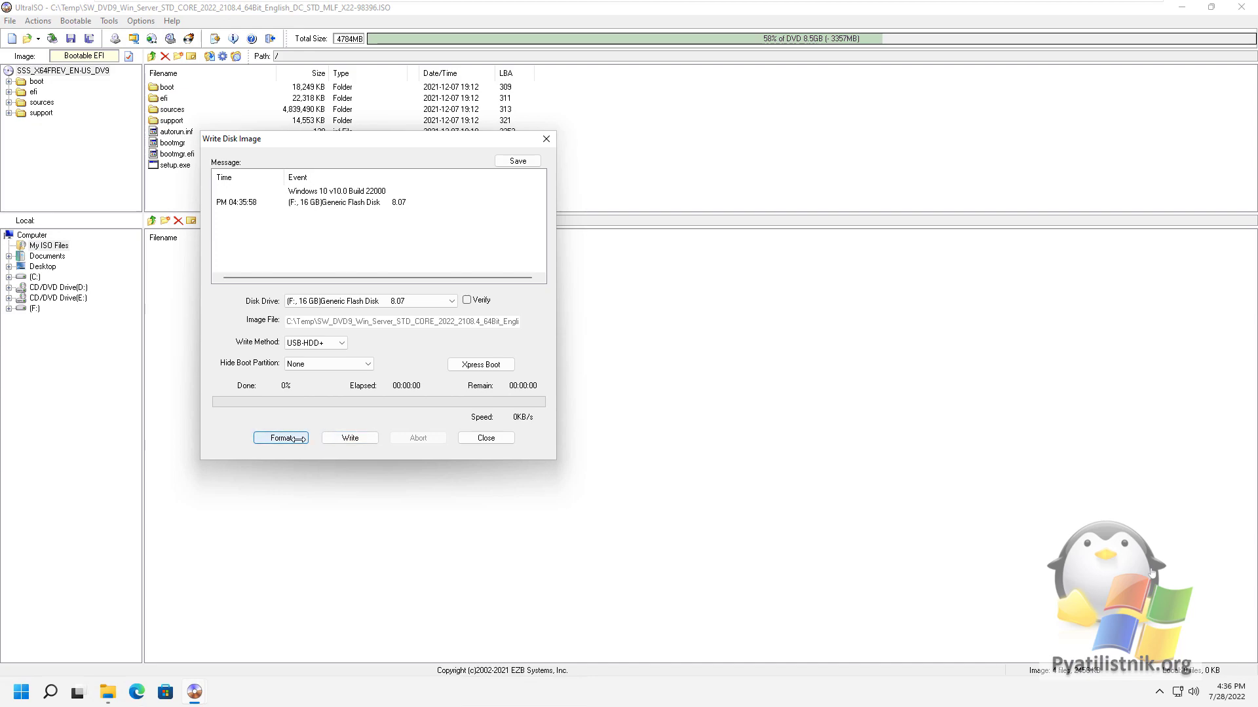
- Dismiss the Format dialog unchanged and write the image to drive F: until Burn successful
click(295, 438)
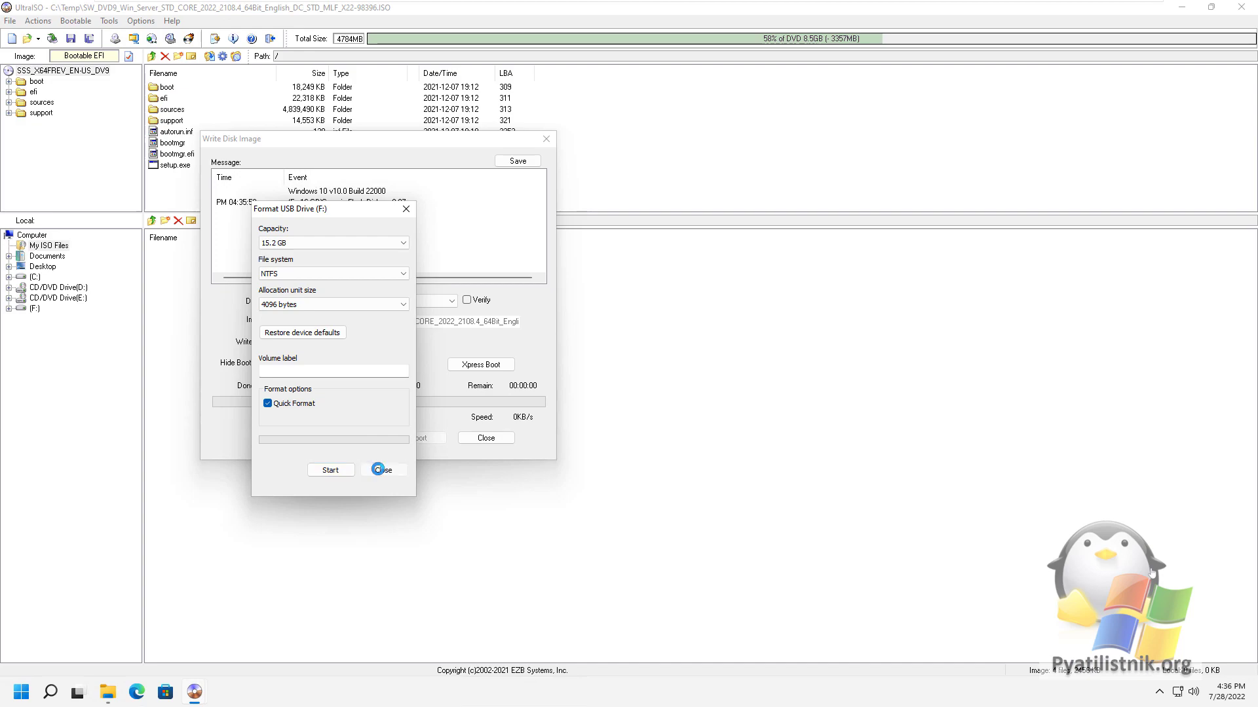
click(384, 470)
click(674, 396)
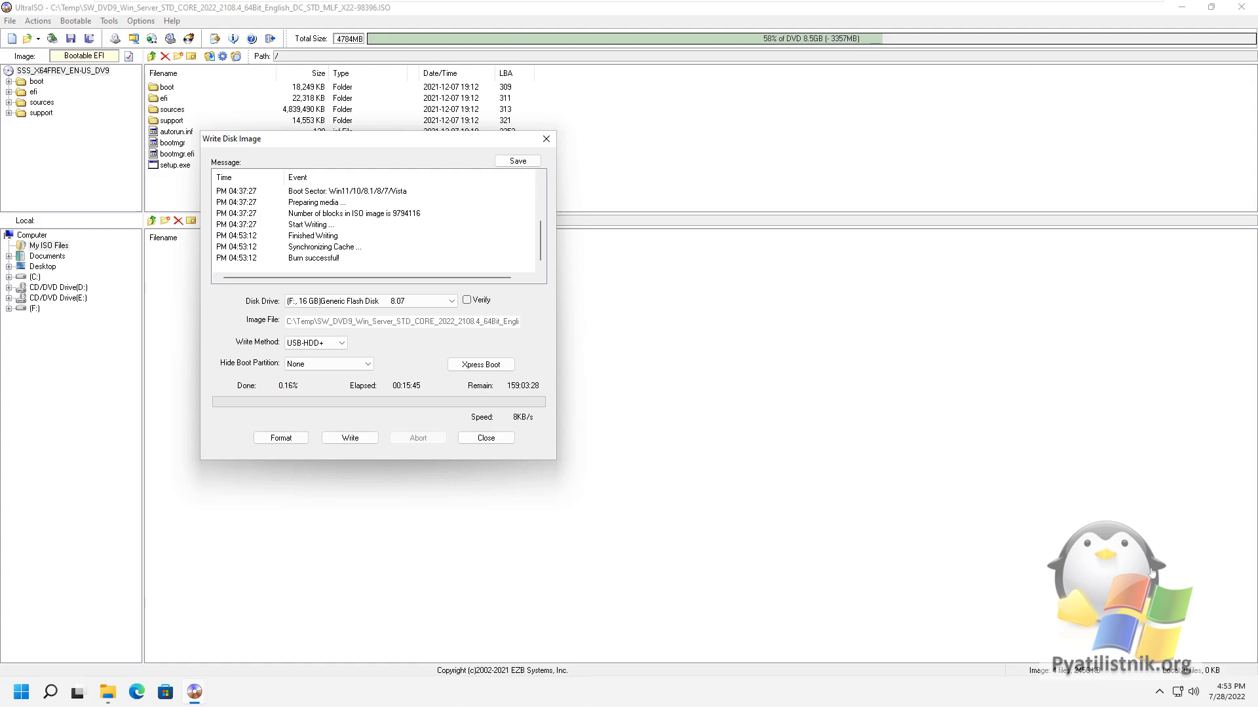
- Close the write dialog, minimize UltraISO and open File Explorer to check drive F:
click(494, 440)
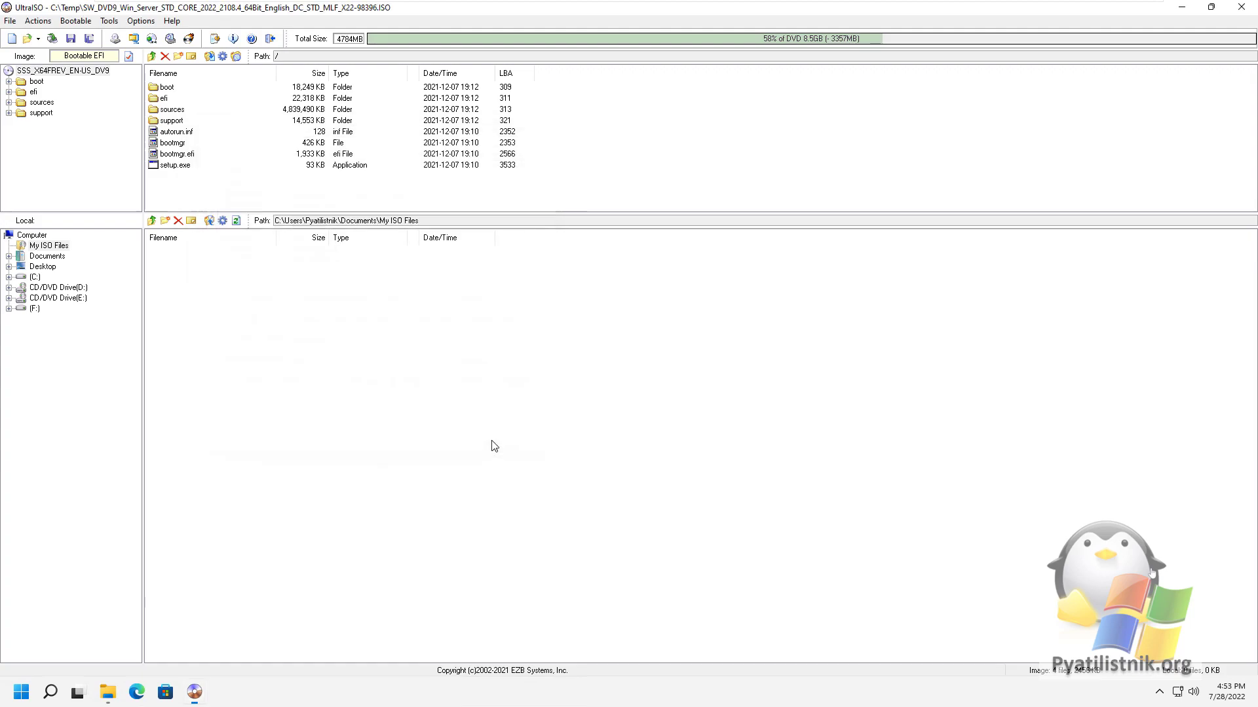
click(205, 699)
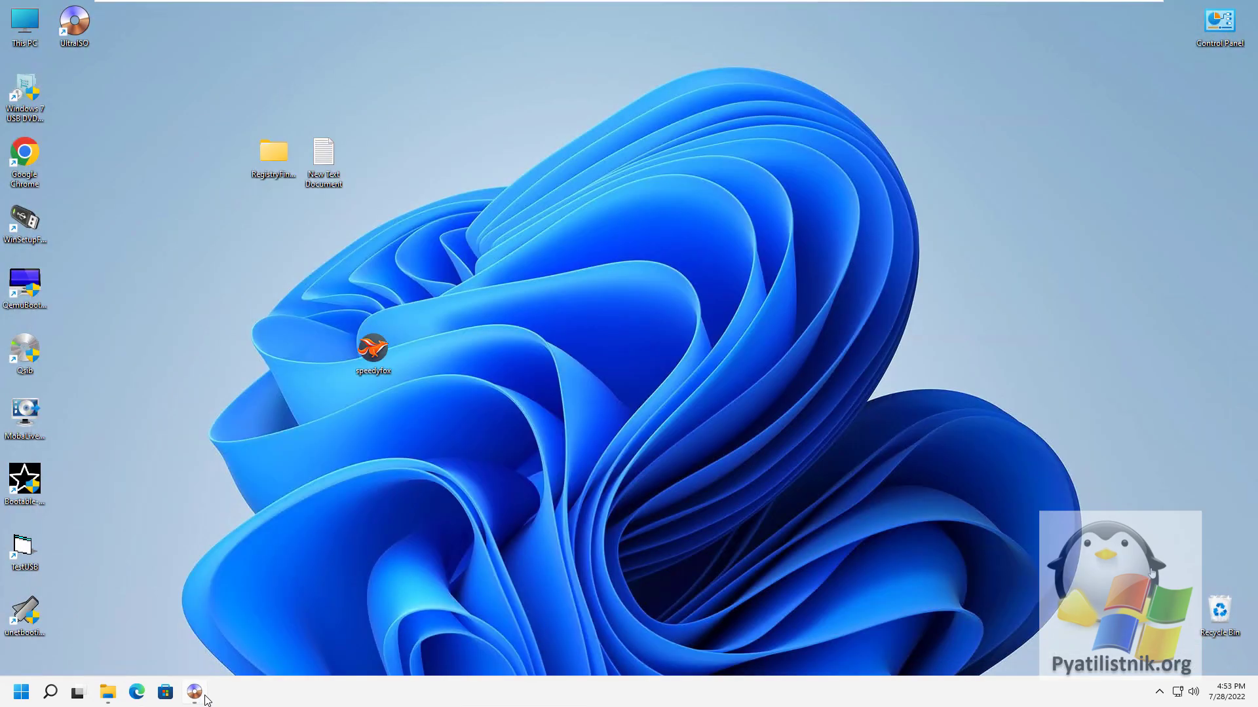
click(107, 692)
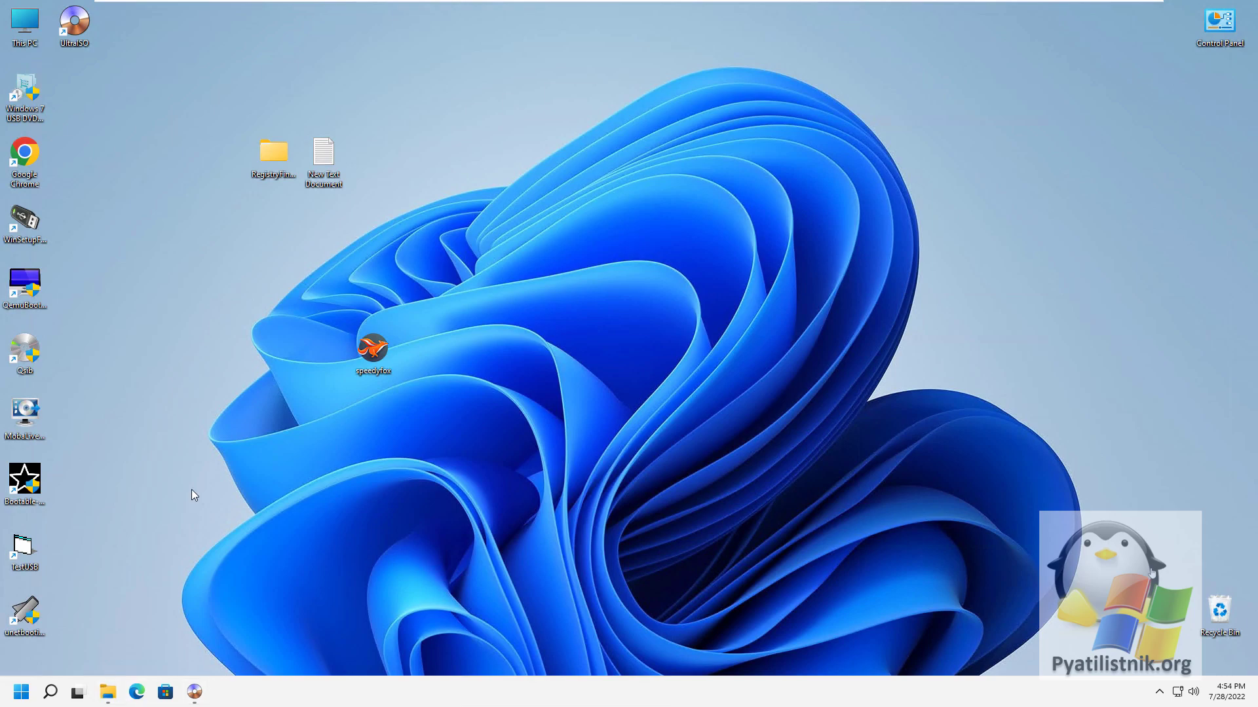